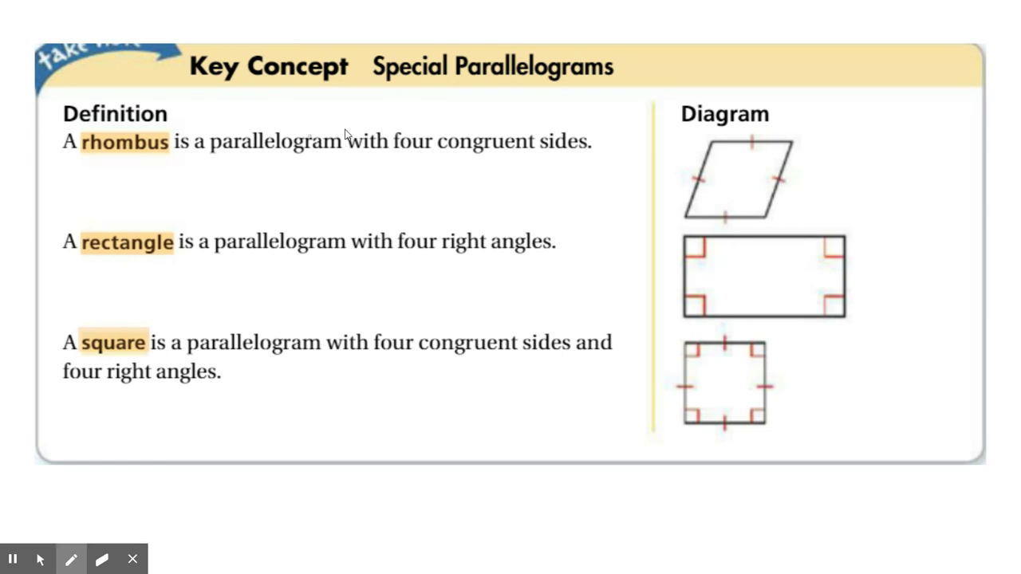
Box 'rhombus' and 'four congruent sides' with the pen, then exit the presentation view
drag(163, 122, 163, 157)
drag(88, 160, 201, 160)
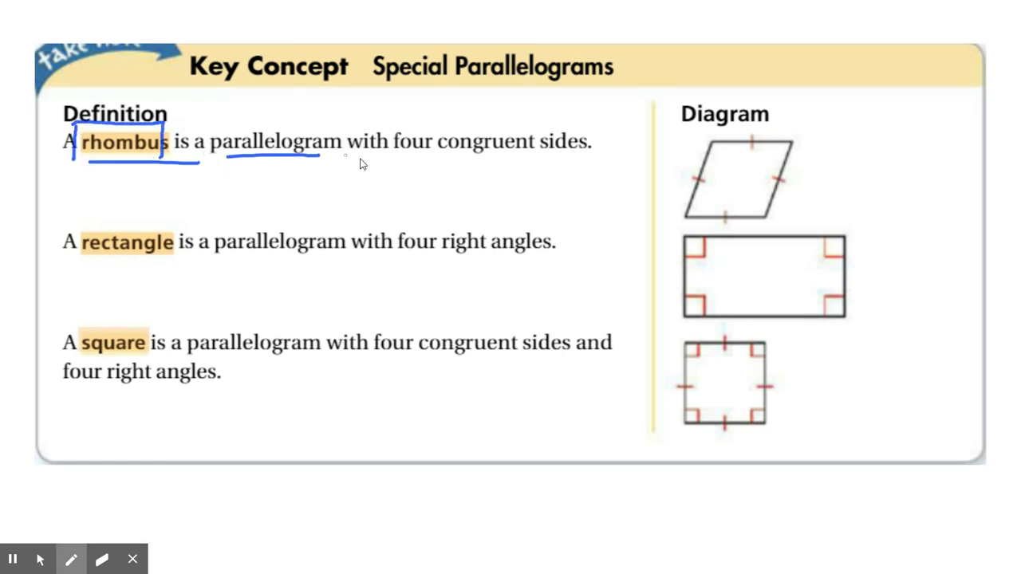
mouse_move(391, 127)
mouse_down()
mouse_move(544, 115)
mouse_move(604, 158)
mouse_up()
drag(423, 163, 618, 172)
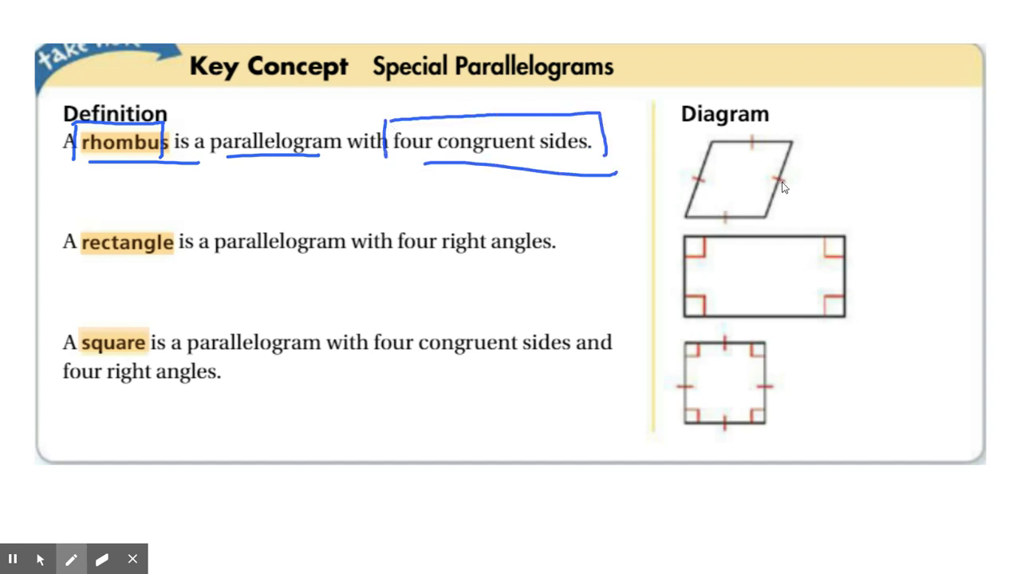
click(42, 563)
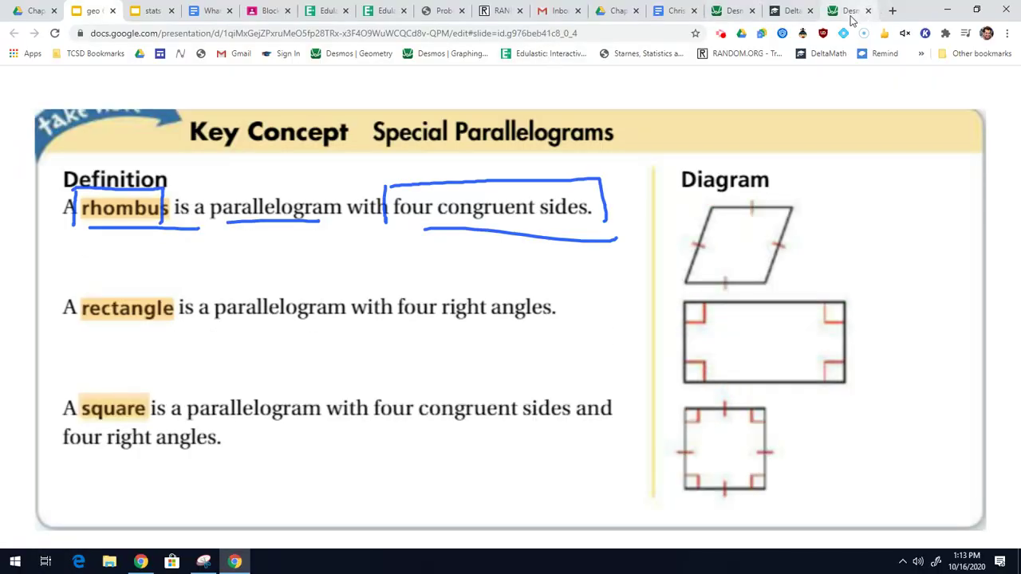
Draw a horizontal segment and a ray rising from its left endpoint in Desmos Geometry
click(850, 14)
click(33, 205)
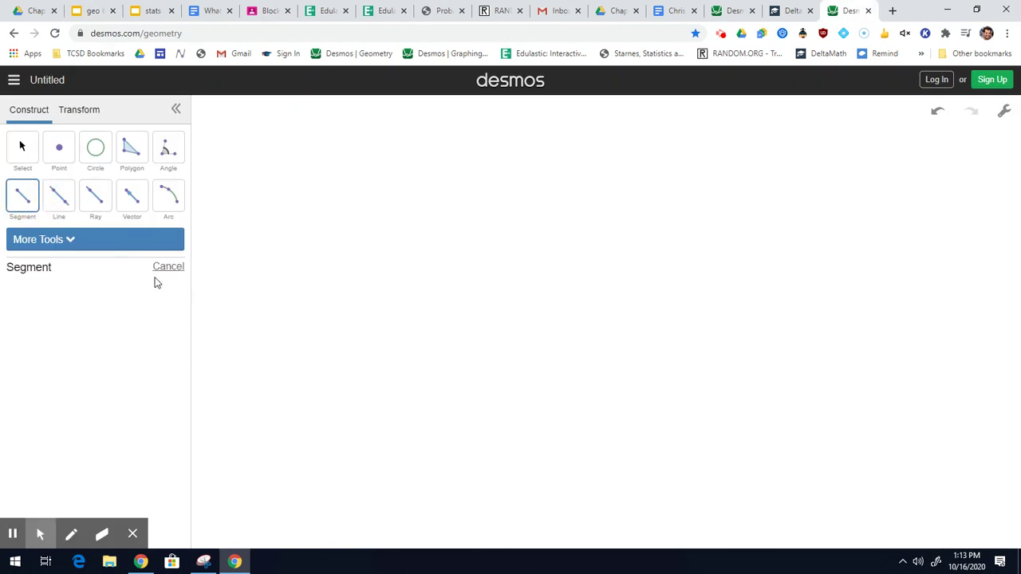
drag(360, 362, 526, 358)
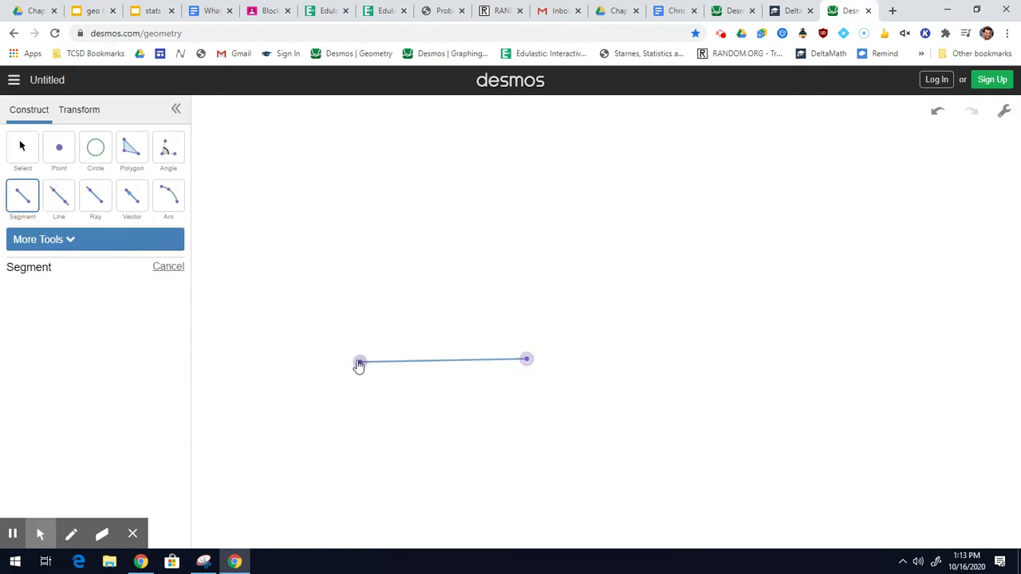
click(95, 200)
drag(359, 362, 435, 215)
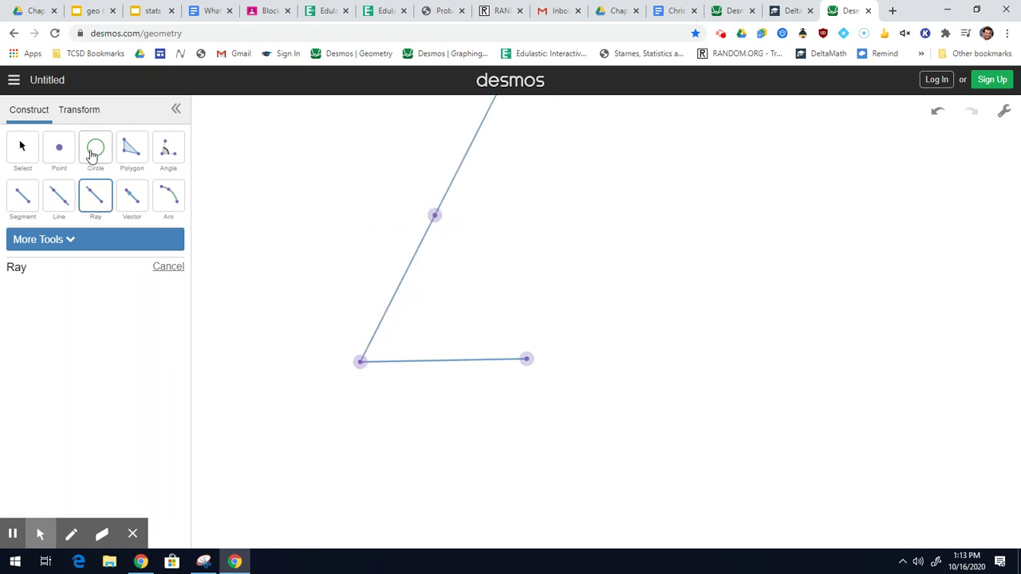
click(51, 242)
Draw a compass circle centred on the left endpoint with the segment's length as radius
click(52, 275)
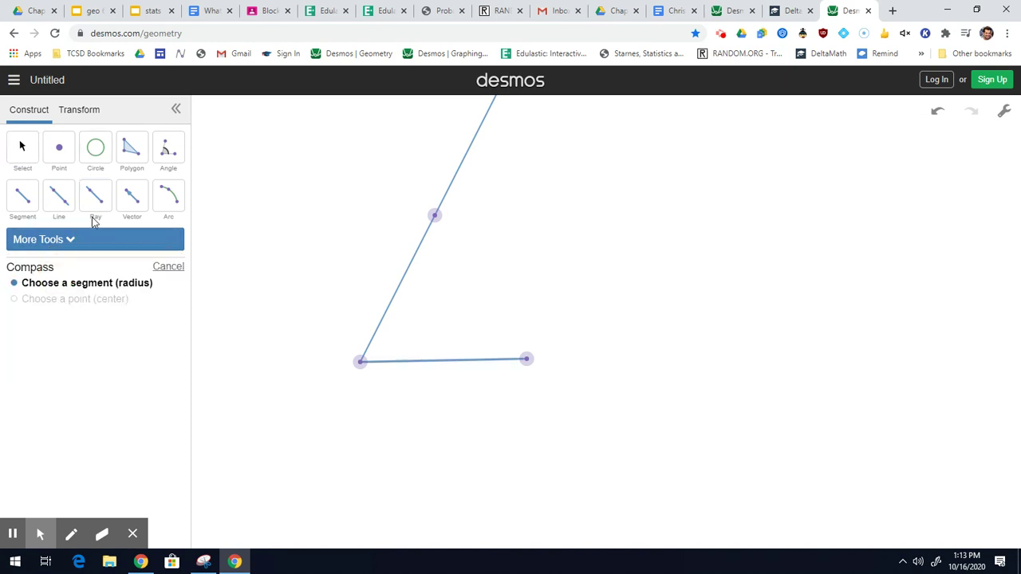
click(461, 368)
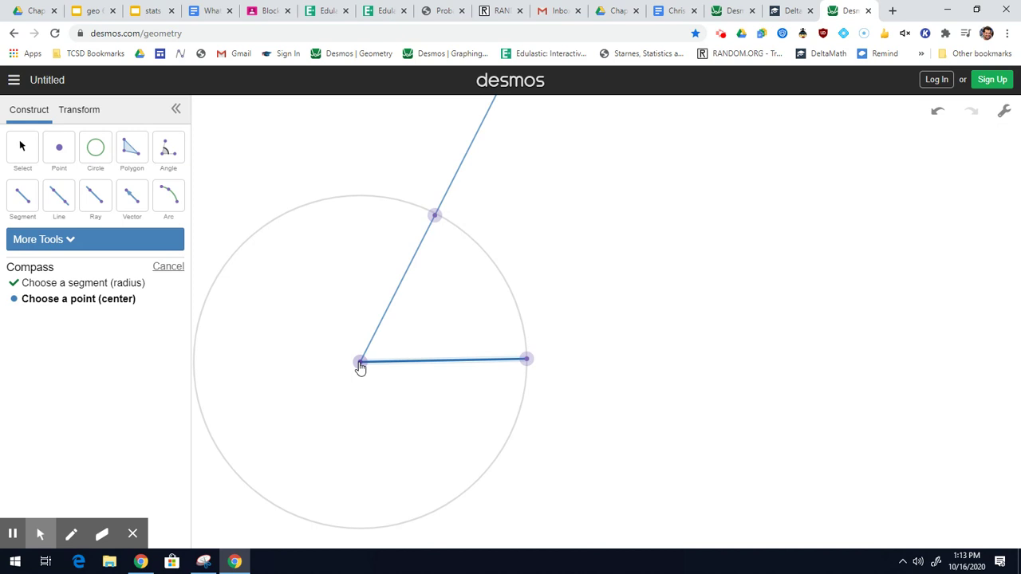
click(359, 364)
click(32, 156)
click(435, 217)
drag(435, 218, 503, 122)
Place a point where the compass circle crosses the ray, keeping the circle
click(70, 163)
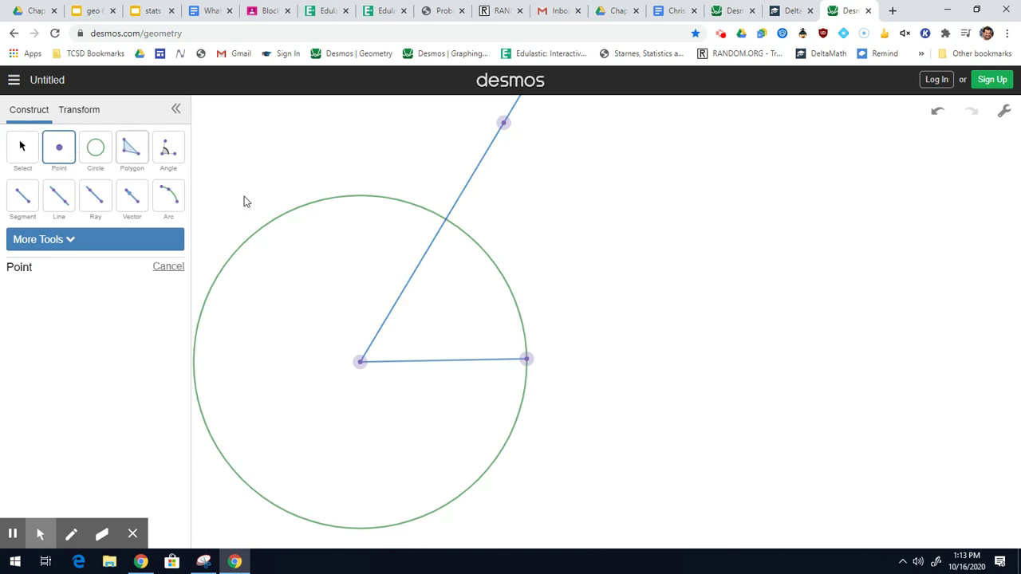
click(446, 221)
click(24, 146)
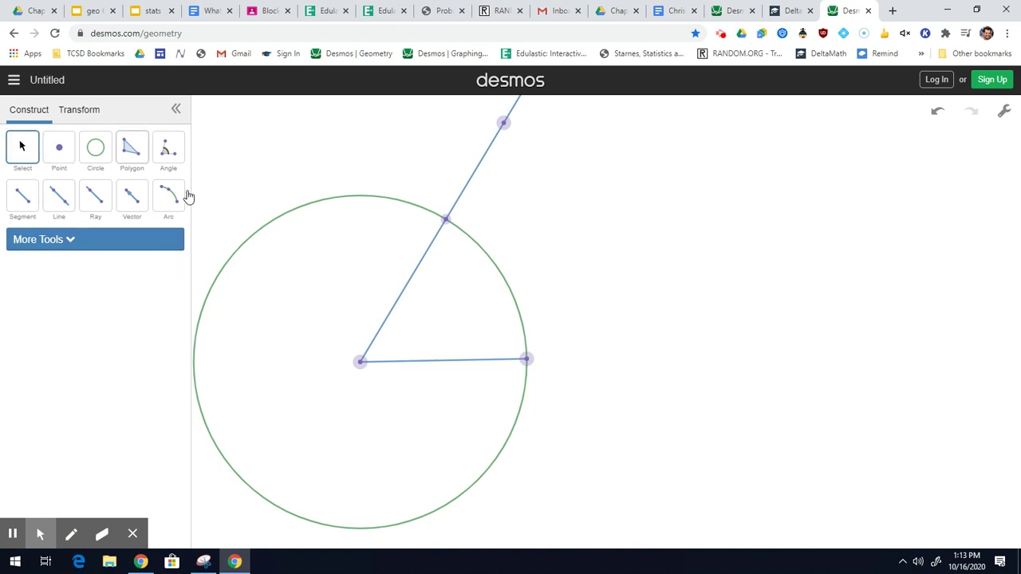
click(281, 222)
key(Delete)
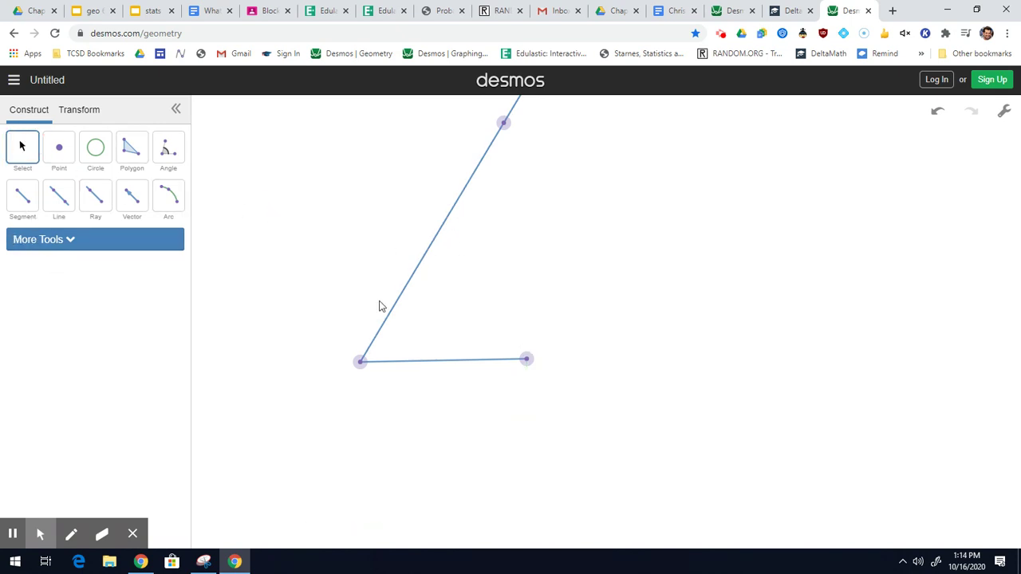
key(ctrl+z)
click(447, 226)
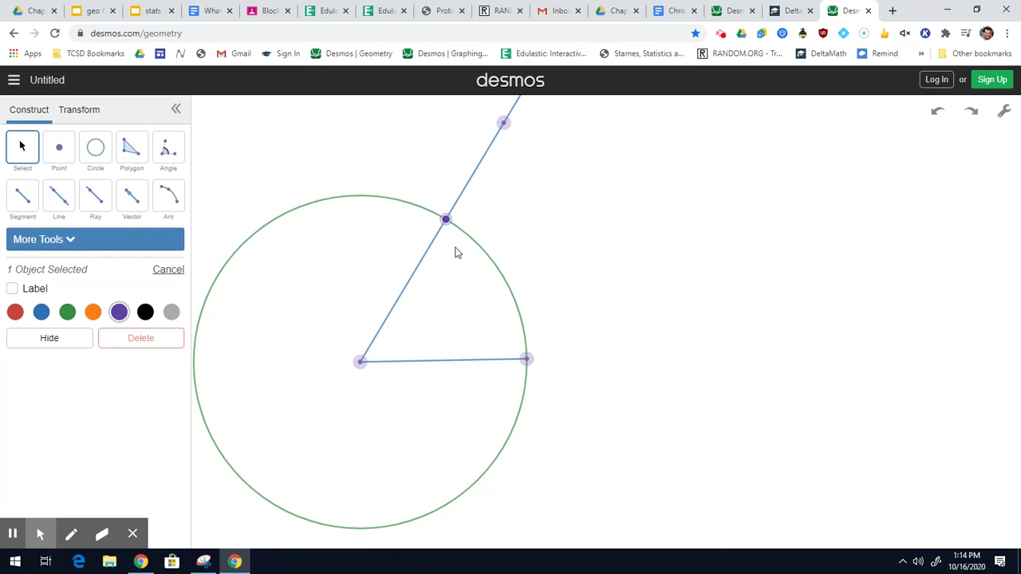
Draw a line through the circle–ray intersection point parallel to the bottom segment
click(83, 241)
click(49, 322)
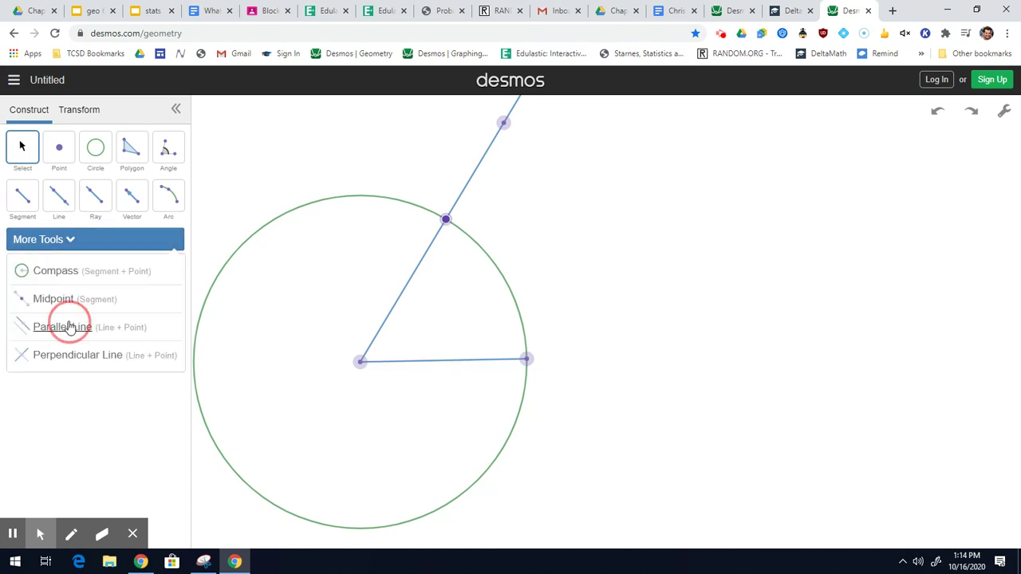
click(451, 360)
click(445, 219)
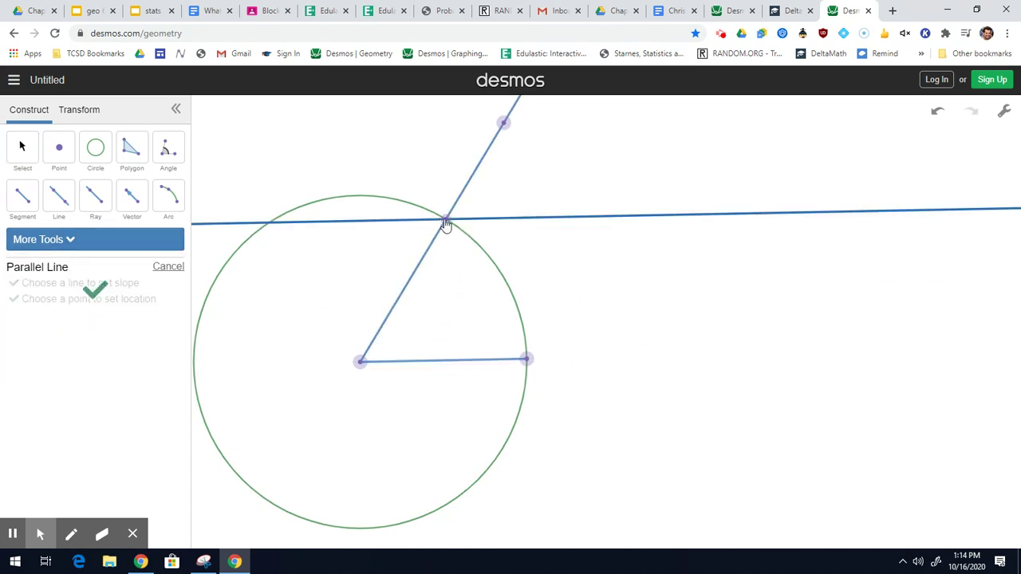
click(73, 239)
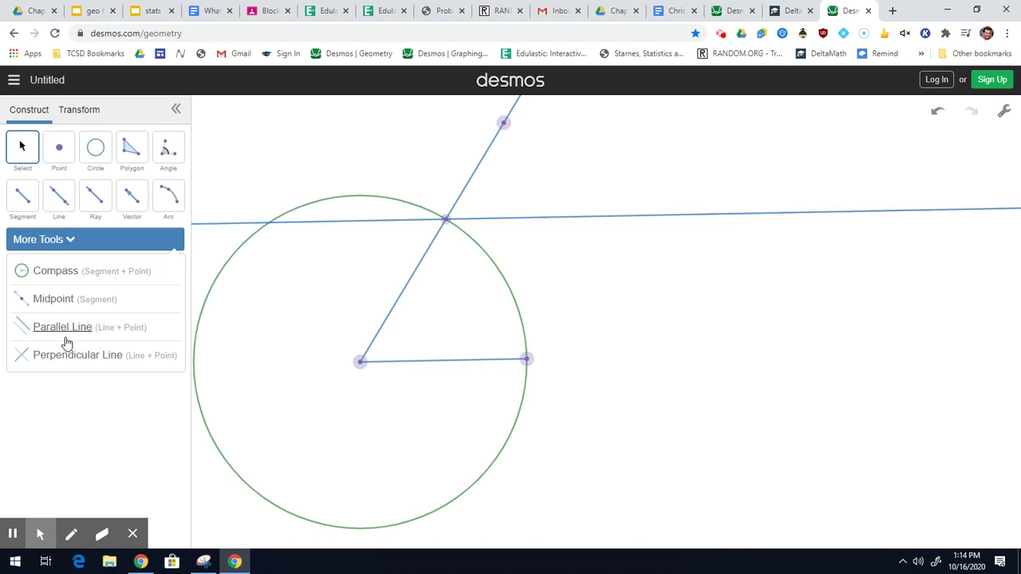
Locate the fourth vertex with a same-radius circle on the upper point and join it to the base's right end
click(60, 271)
click(422, 360)
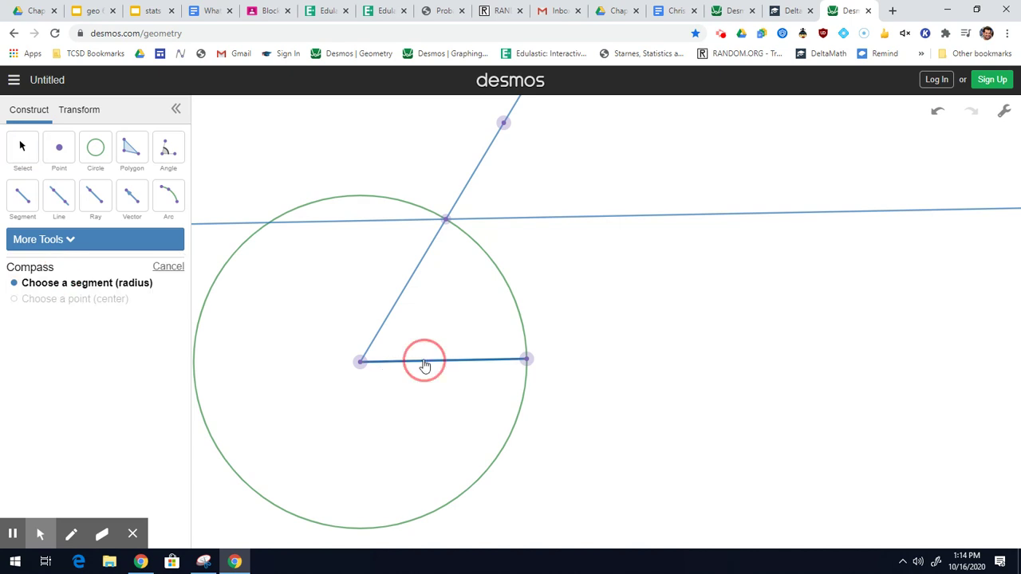
click(446, 221)
click(59, 147)
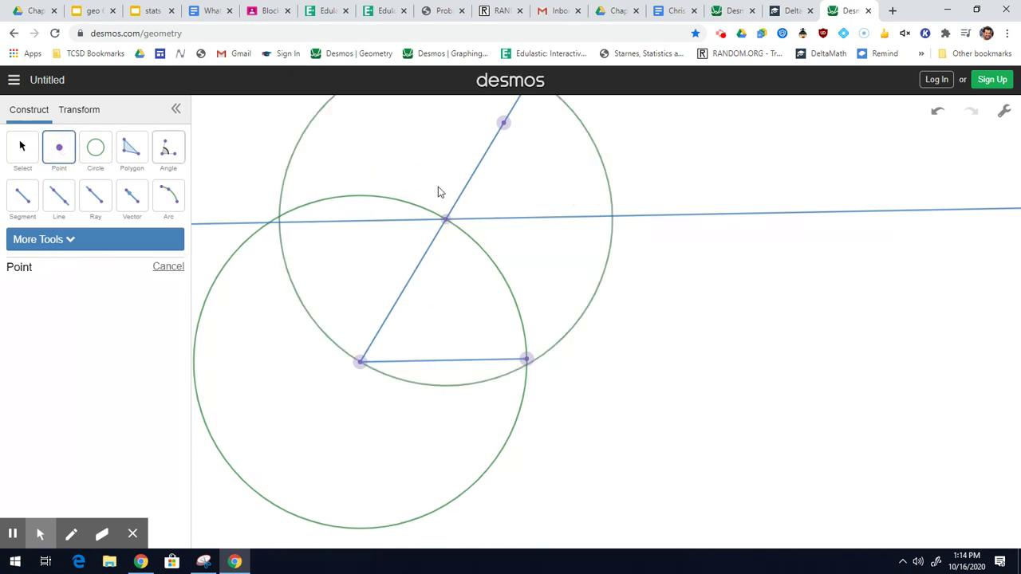
click(613, 217)
click(22, 195)
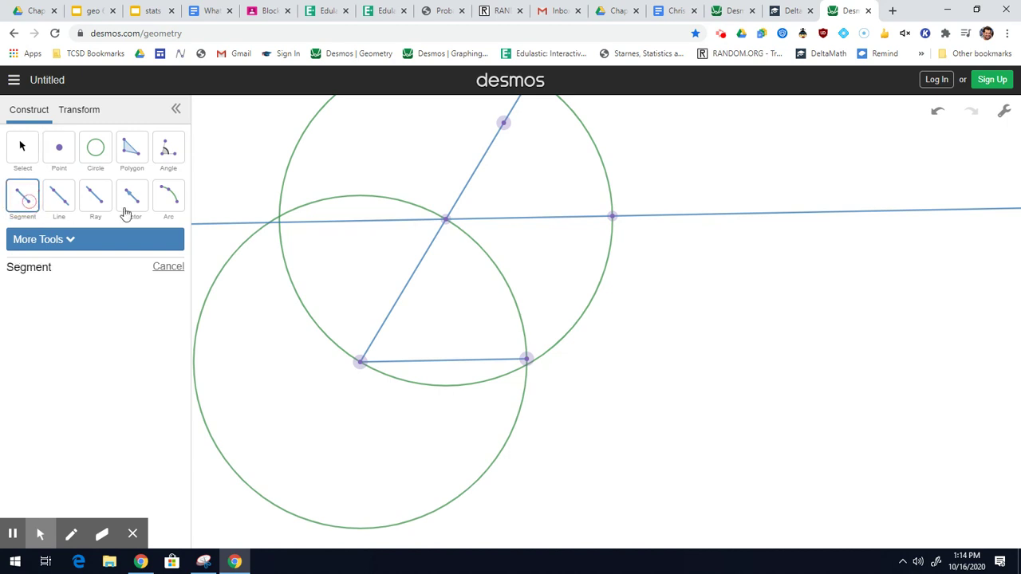
drag(611, 217, 526, 360)
Fill a polygon through the lower-left, upper, upper-right and lower-right vertices
click(129, 149)
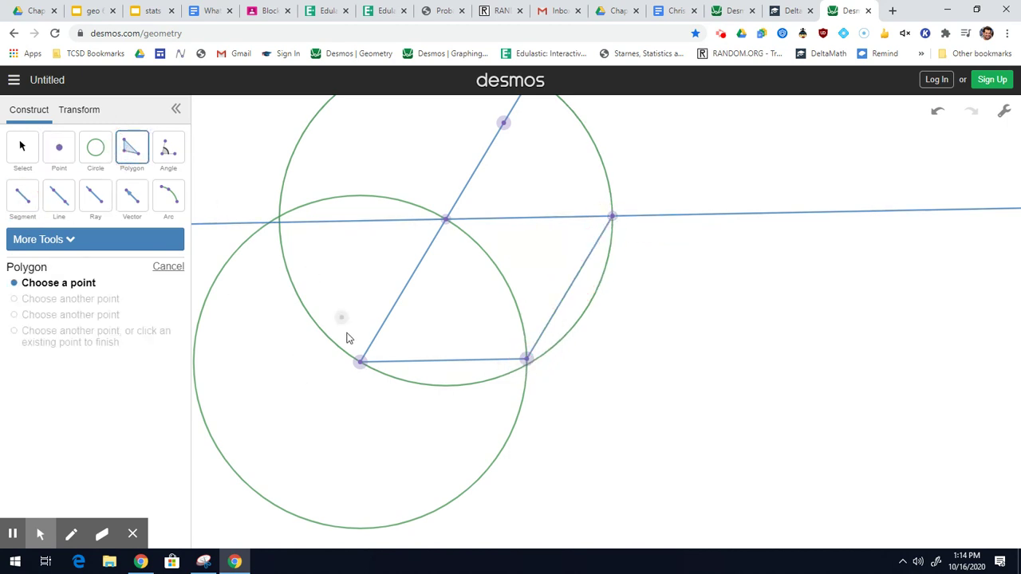
click(360, 363)
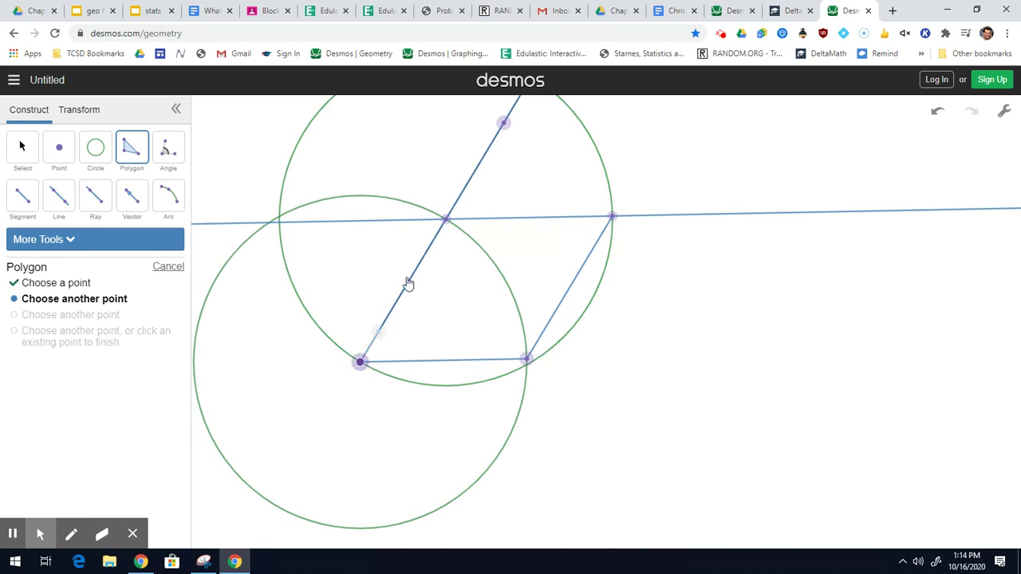
click(445, 218)
click(611, 216)
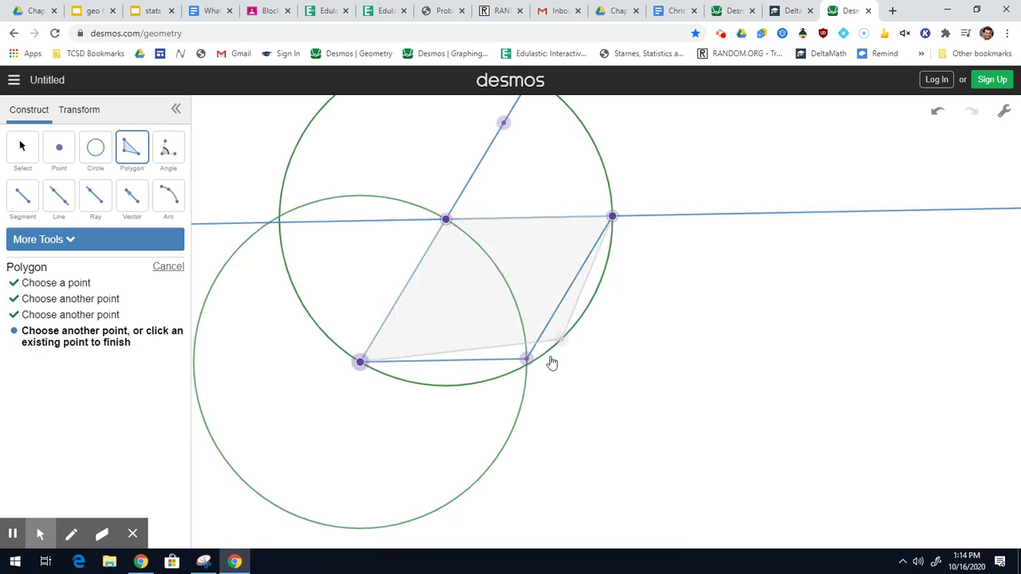
click(526, 358)
click(360, 364)
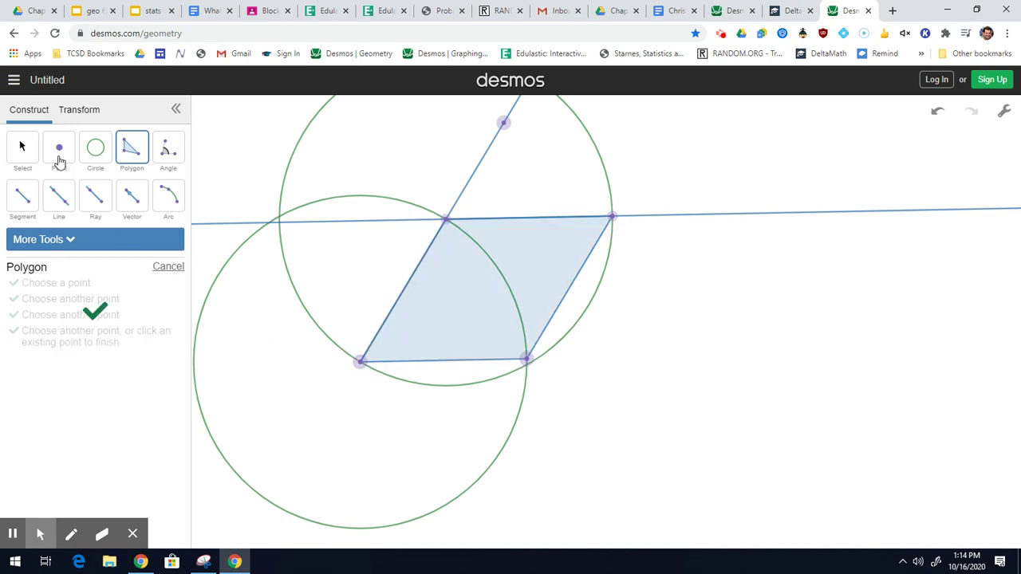
click(23, 148)
Hide both circles, the parallel line and the slanted line, then label the top side 3.89
drag(225, 158, 299, 278)
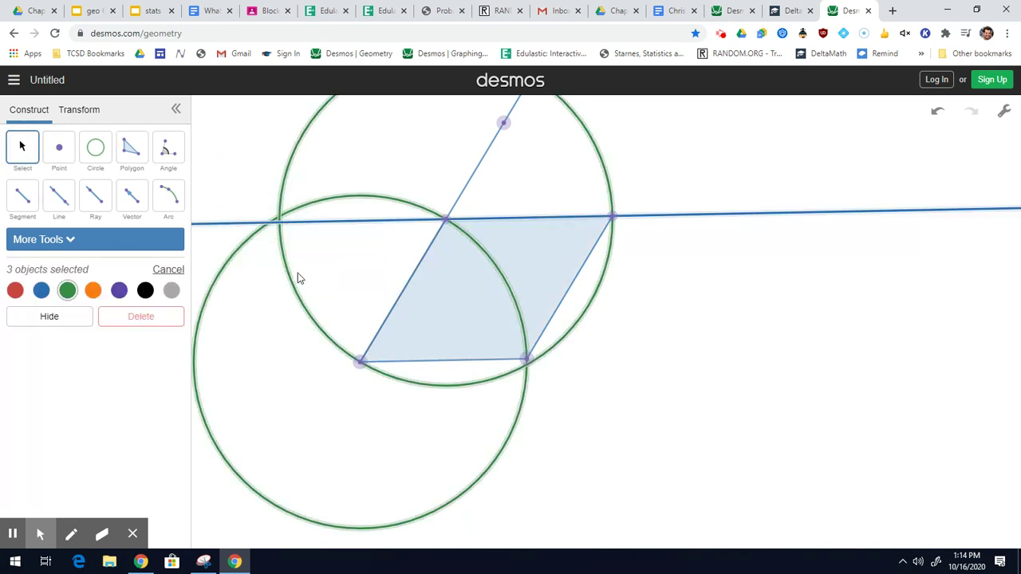
click(50, 316)
click(484, 155)
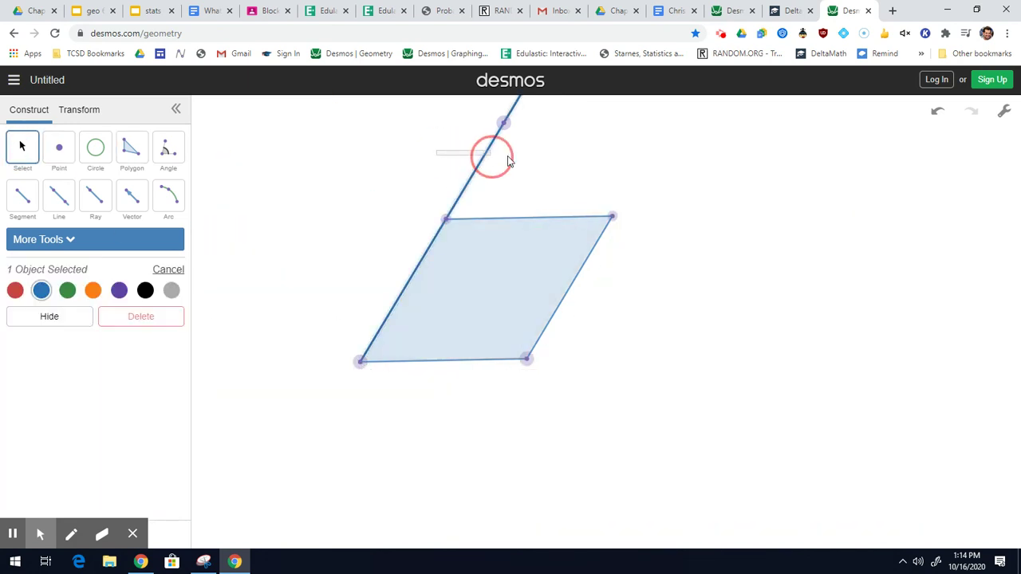
click(66, 346)
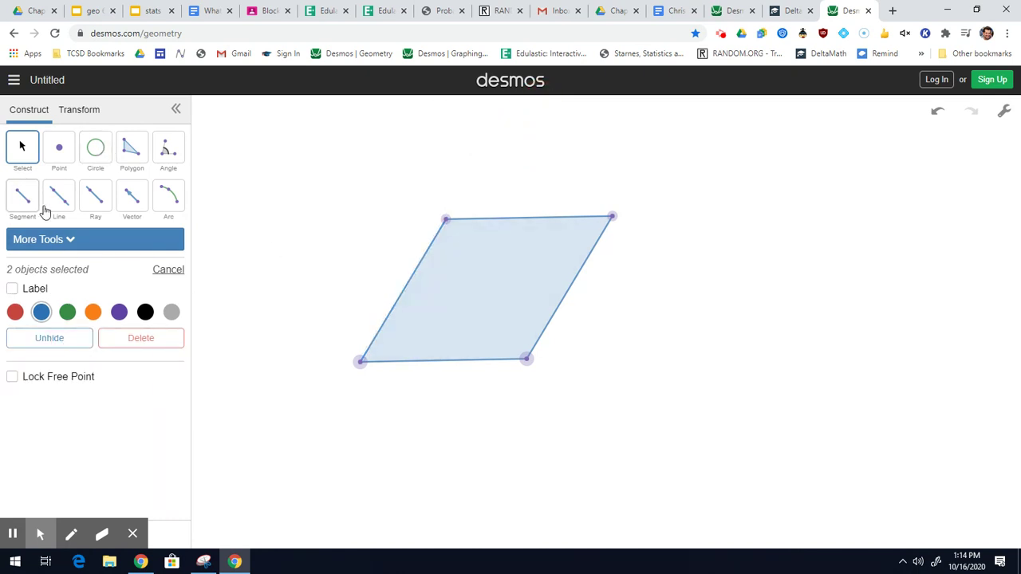
click(505, 218)
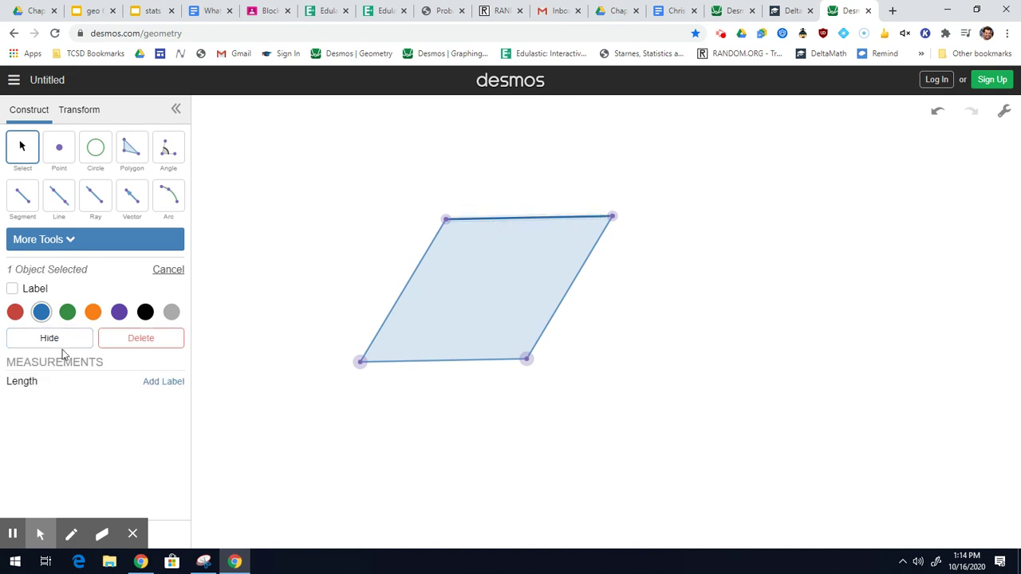
click(30, 289)
Show the 3.89 length label on the left, bottom and right sides of the rhombus
click(410, 279)
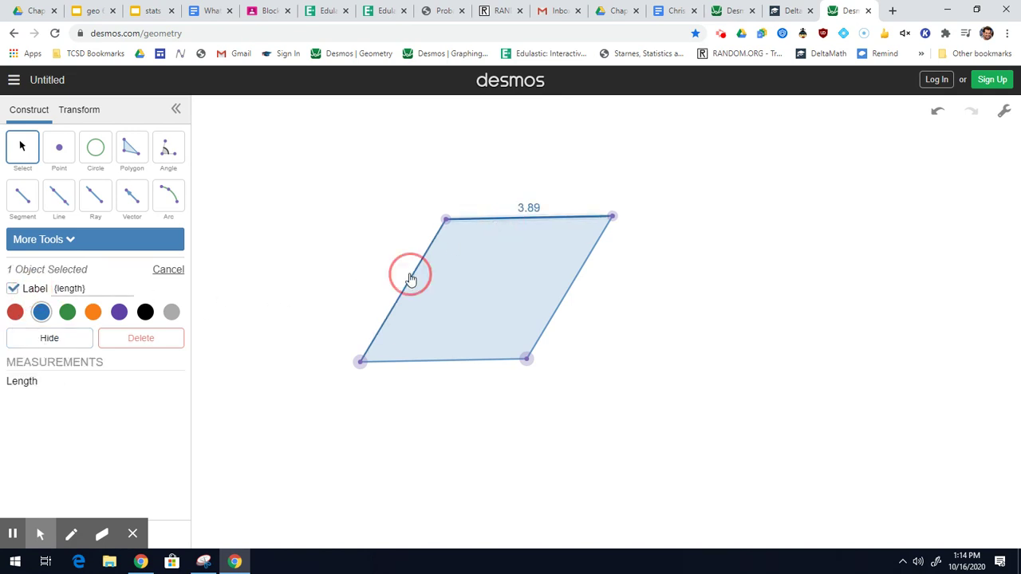
click(34, 288)
click(449, 363)
click(16, 288)
click(565, 294)
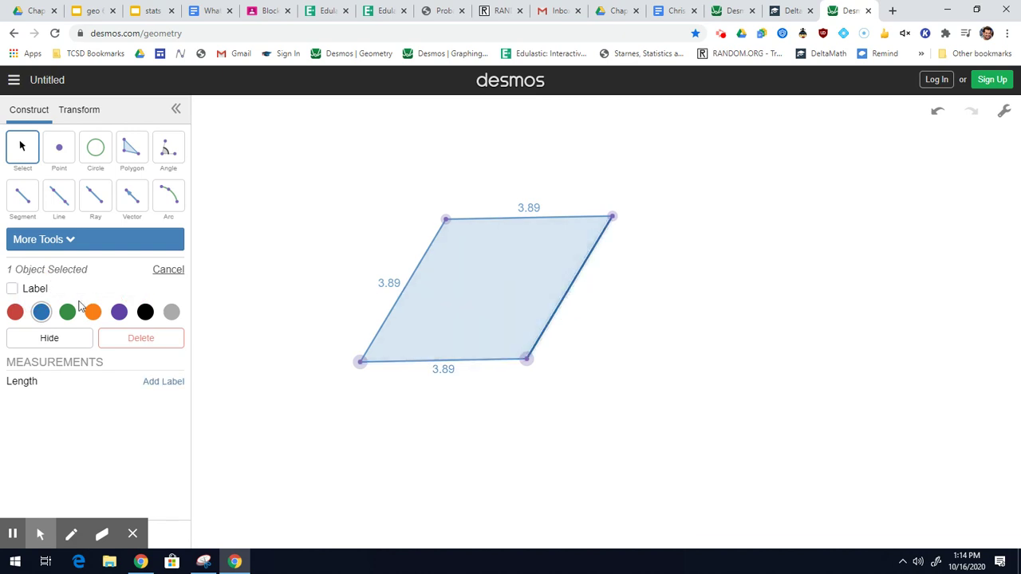
click(35, 289)
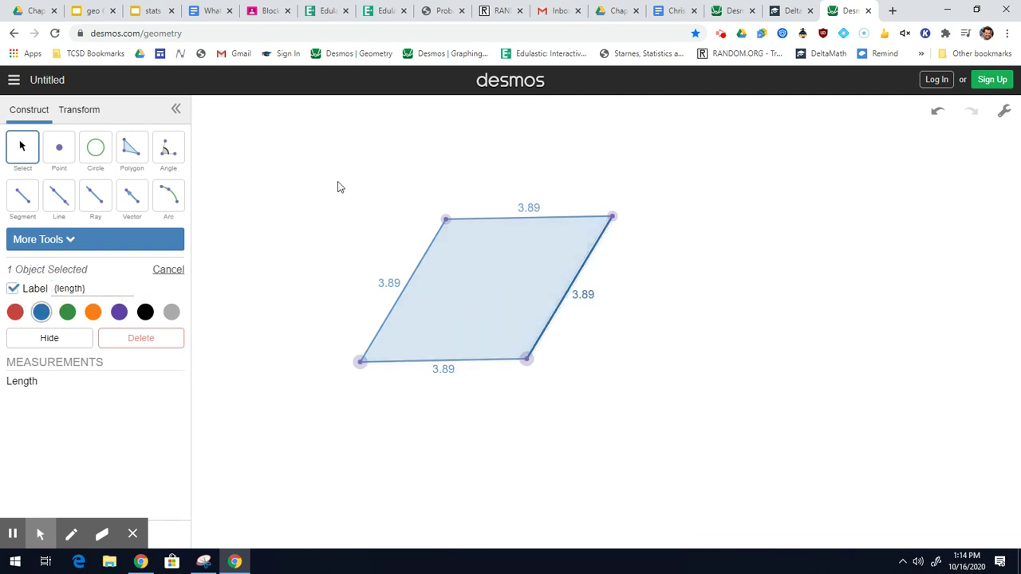
Move the whole rhombus up and to the left
drag(338, 186, 745, 430)
drag(483, 300, 348, 217)
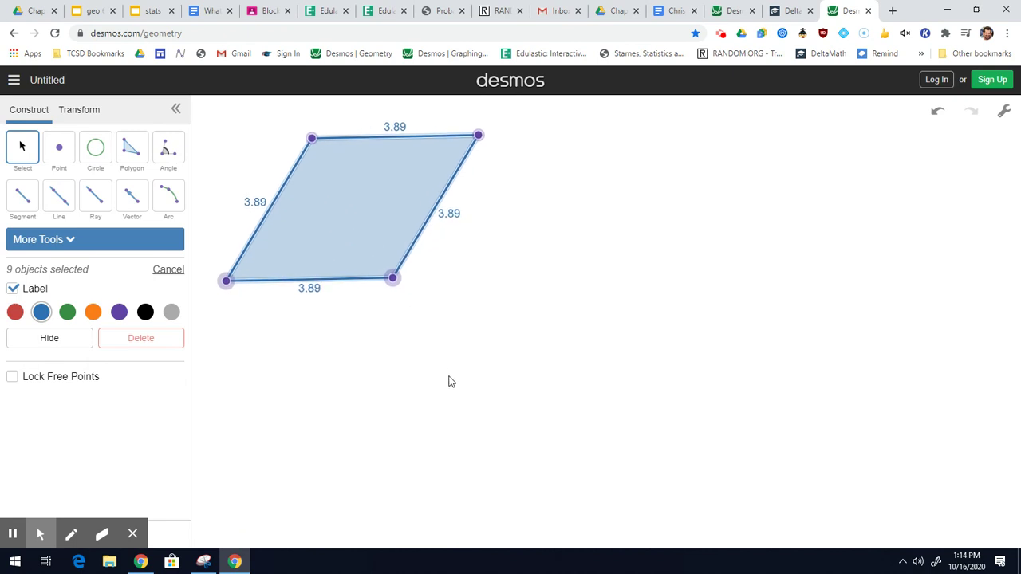
click(449, 382)
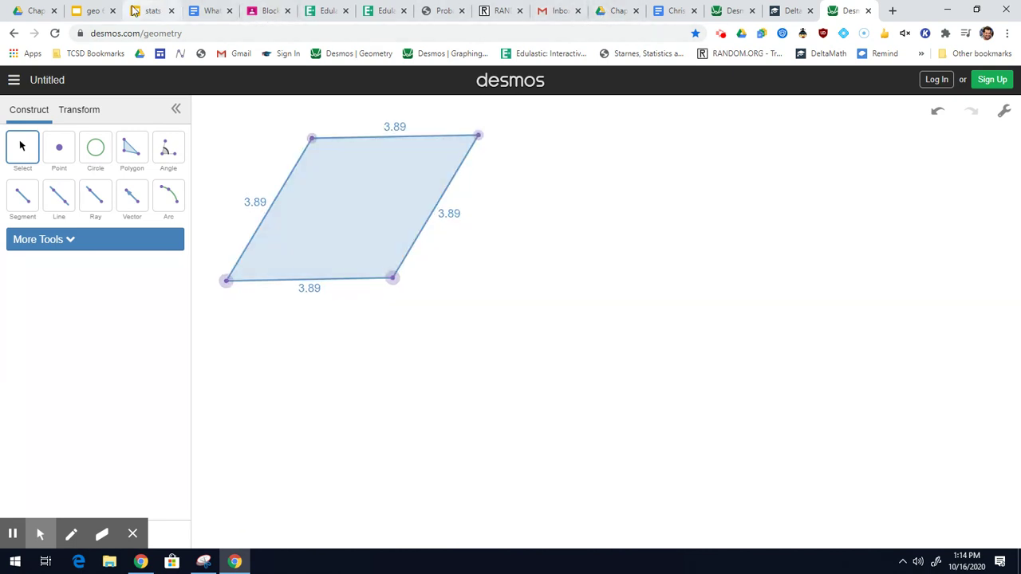
Present the geo 6.4 notes, ink over the rectangle definition, and return to the editor
click(92, 10)
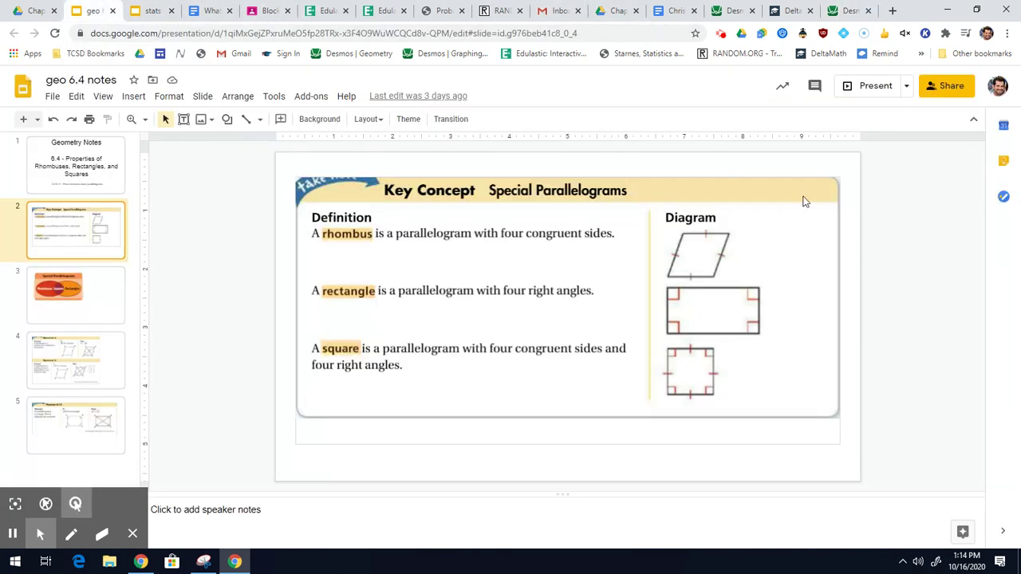
click(872, 91)
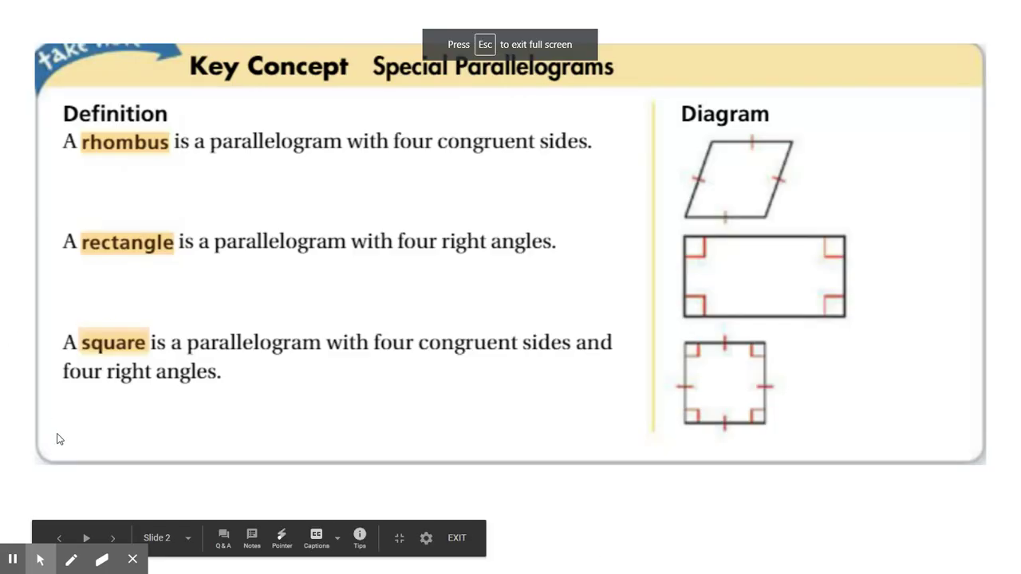
click(71, 560)
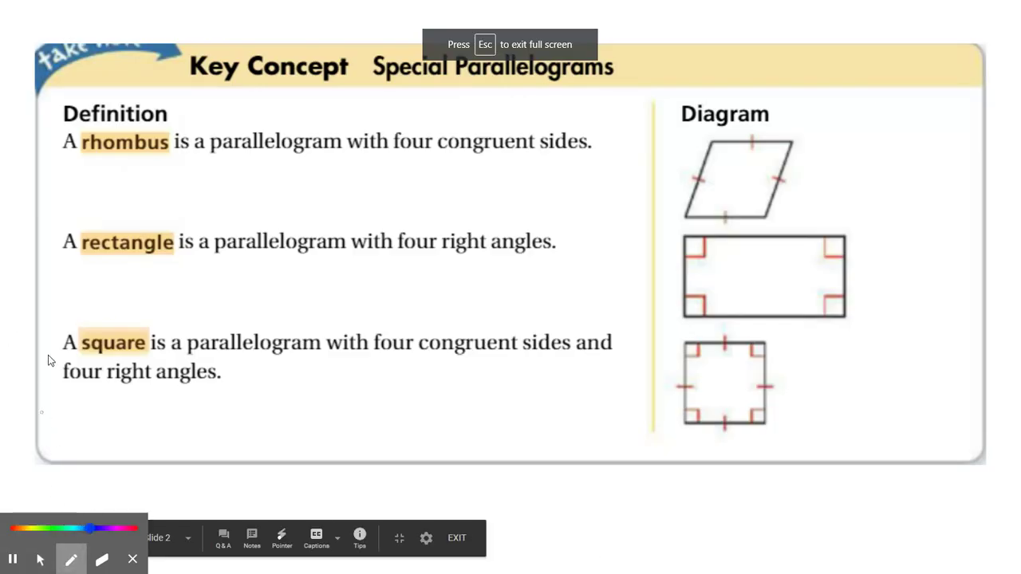
mouse_move(75, 233)
mouse_down()
mouse_move(177, 260)
mouse_move(341, 253)
mouse_move(390, 225)
mouse_move(592, 209)
mouse_move(419, 267)
mouse_up()
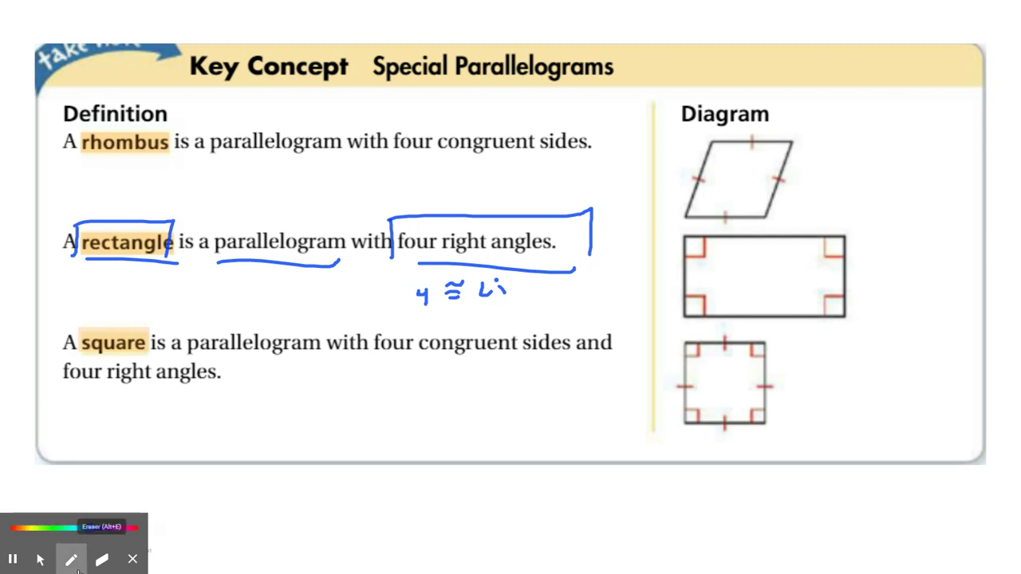
click(40, 562)
key(Escape)
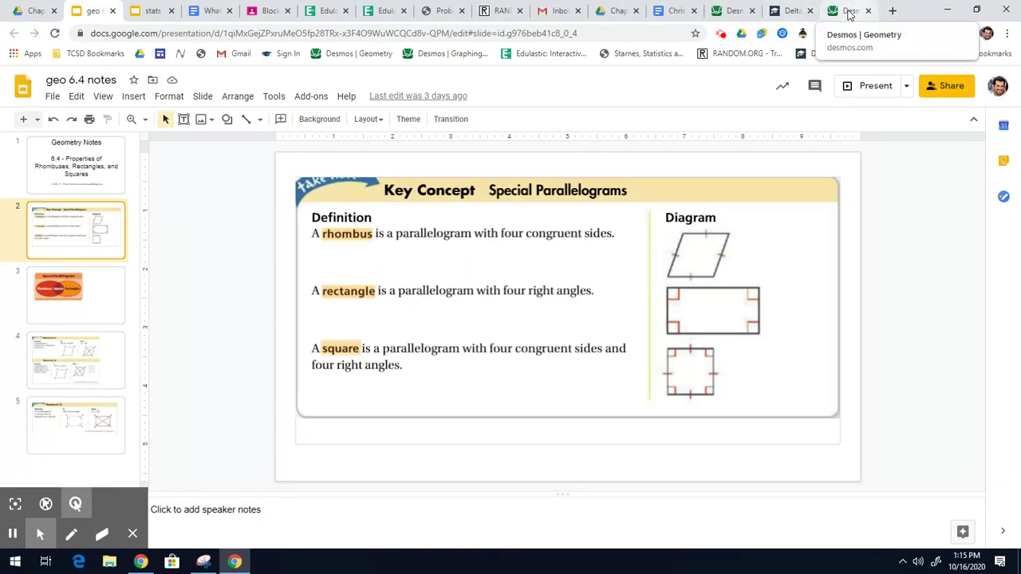
Draw a horizontal base segment, a perpendicular at its left end, and a point on that perpendicular
click(845, 11)
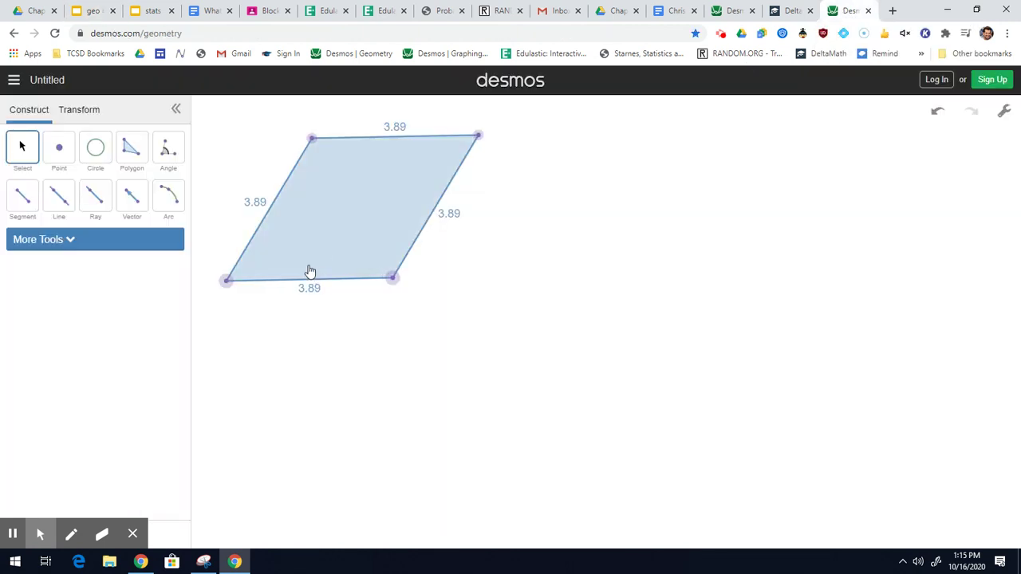
click(23, 198)
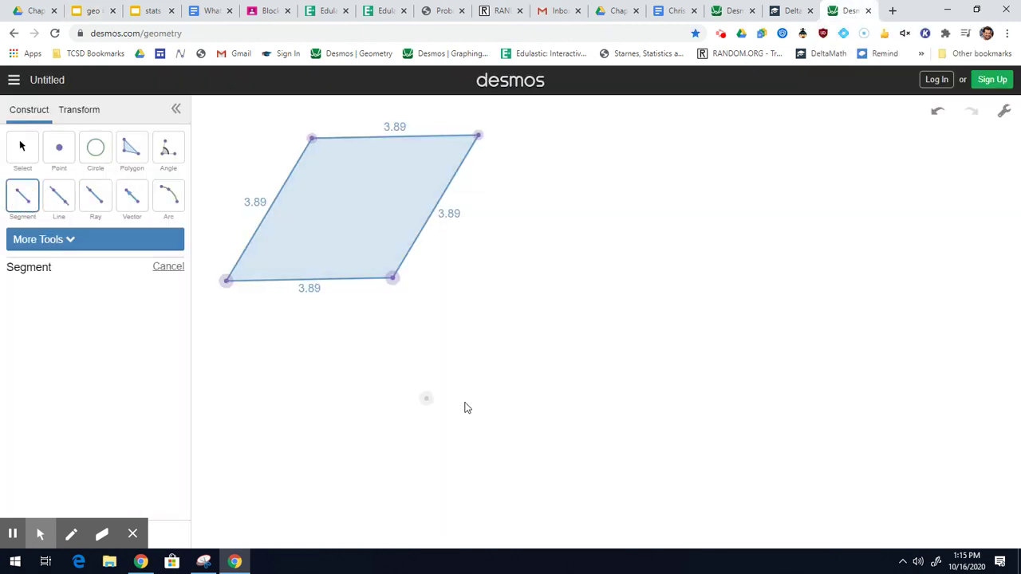
drag(592, 368, 899, 369)
click(80, 246)
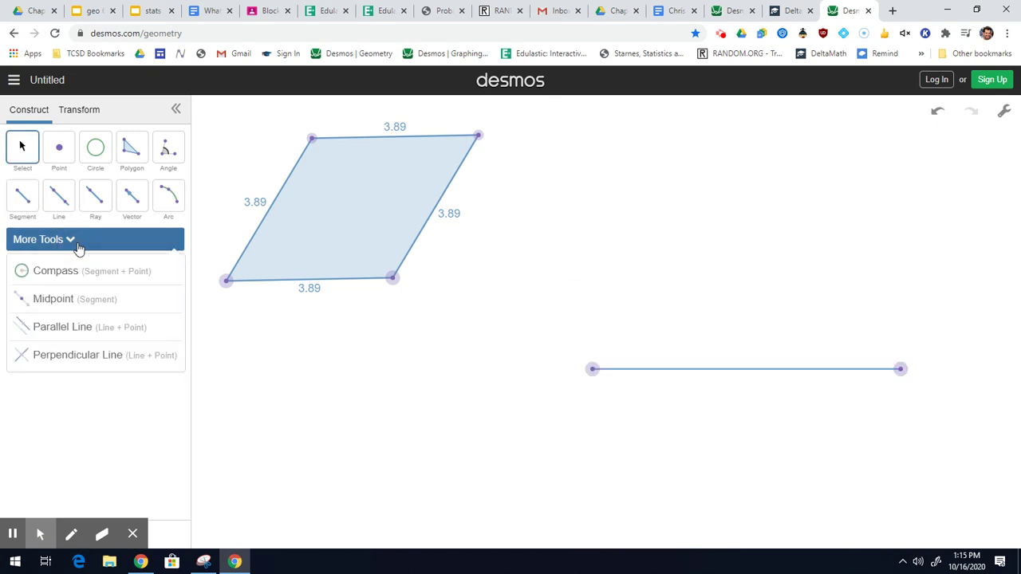
click(66, 354)
click(635, 370)
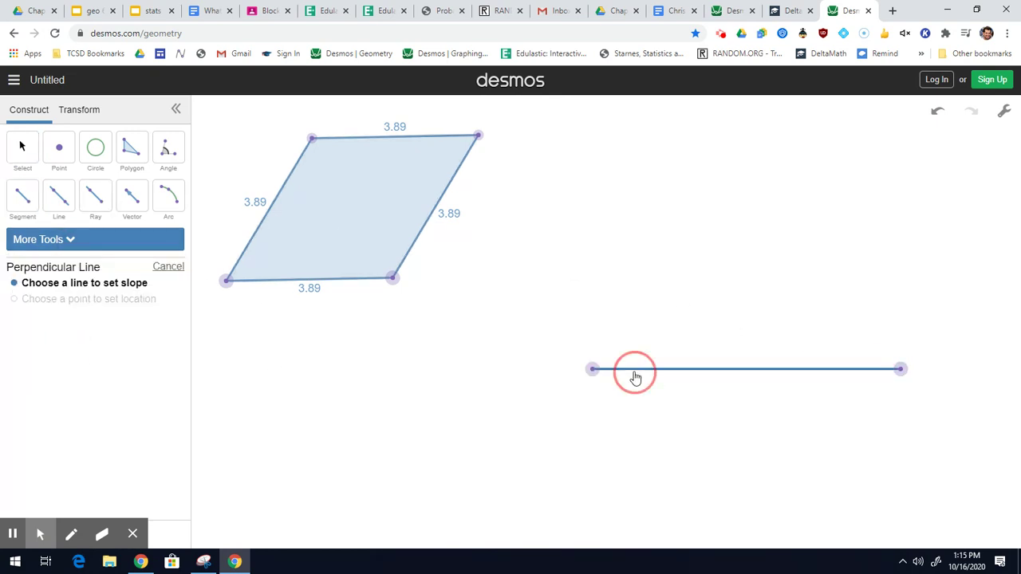
click(592, 368)
click(61, 150)
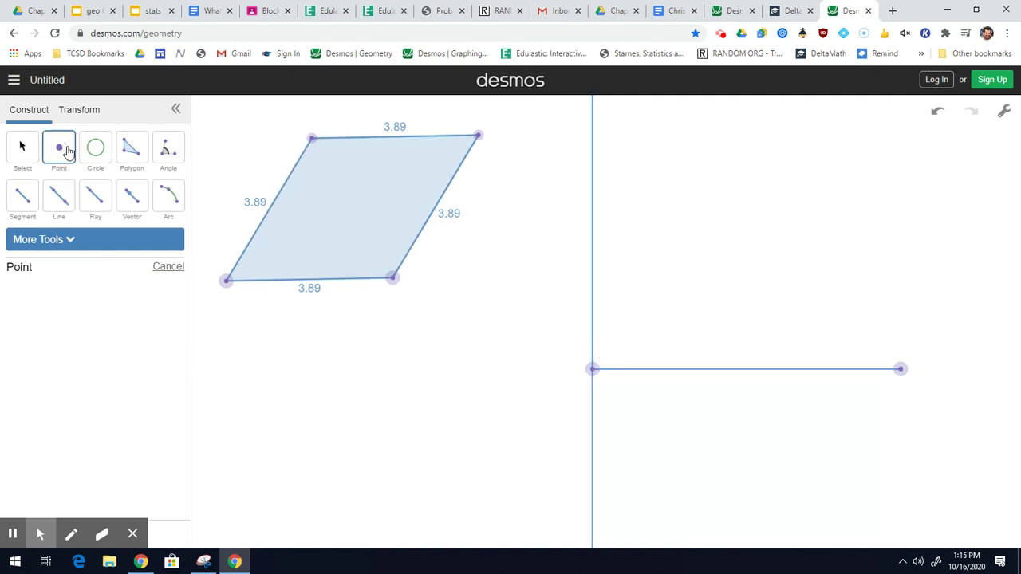
click(593, 248)
Add perpendicular lines through the upper point and through the base's right endpoint
click(67, 240)
click(57, 357)
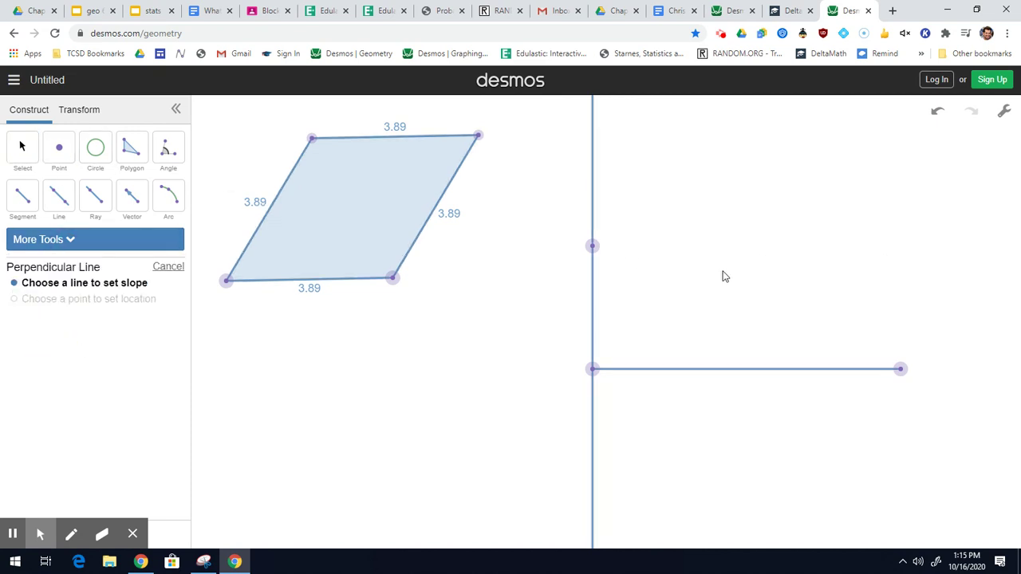
click(593, 303)
click(592, 246)
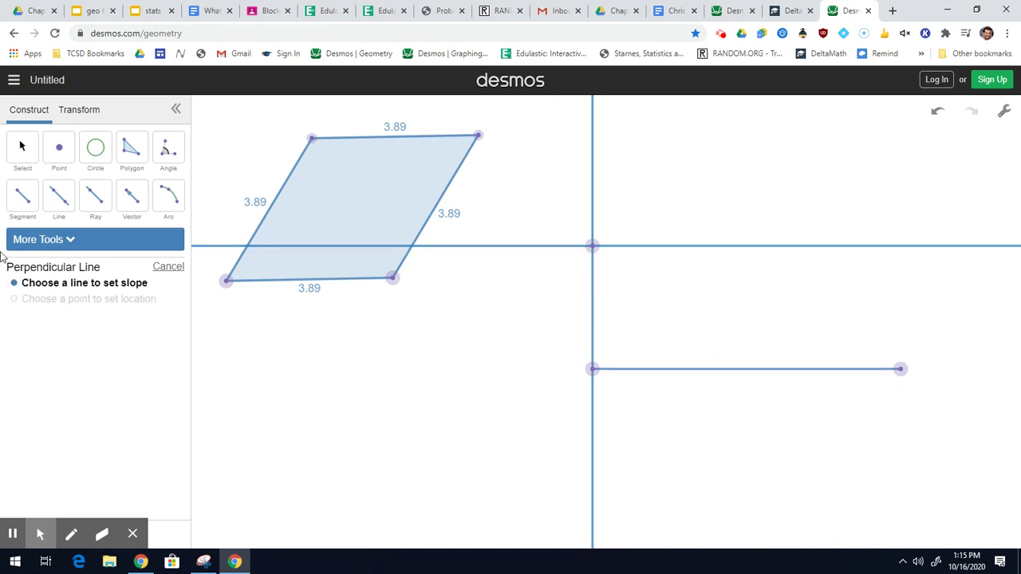
click(768, 370)
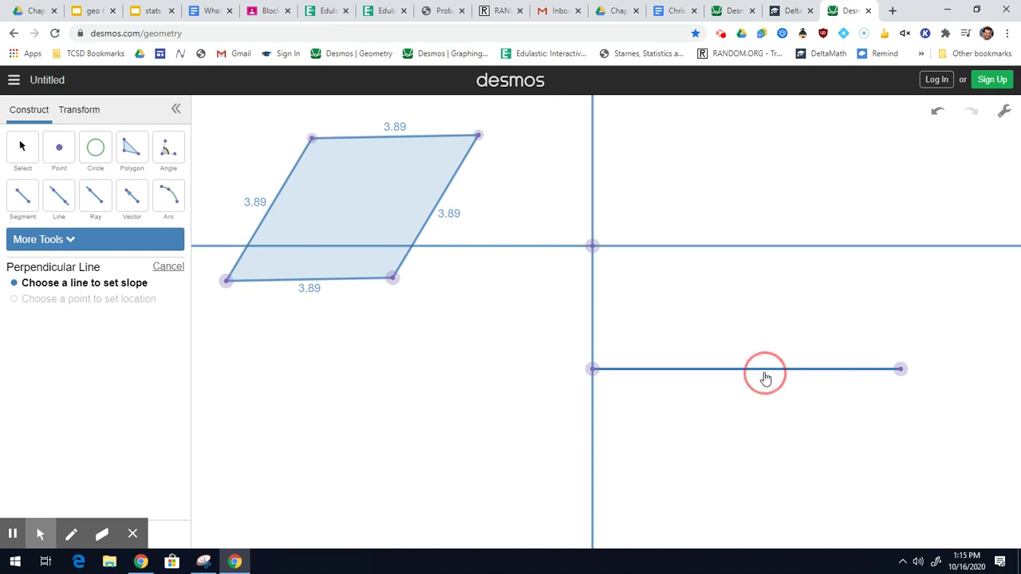
click(900, 370)
click(59, 147)
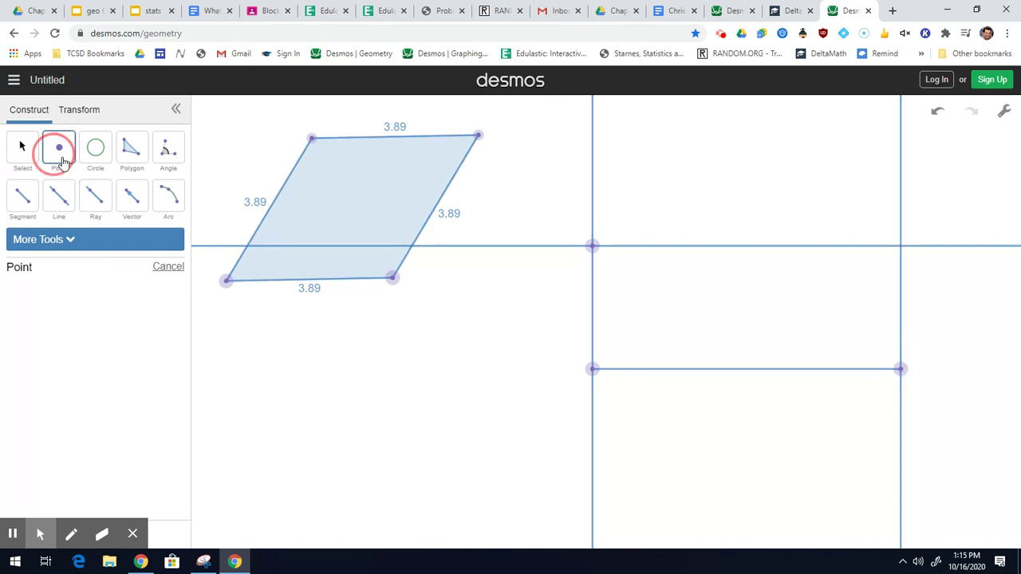
Add the top-right intersection point and draw a rectangle polygon through the four line intersections
click(902, 253)
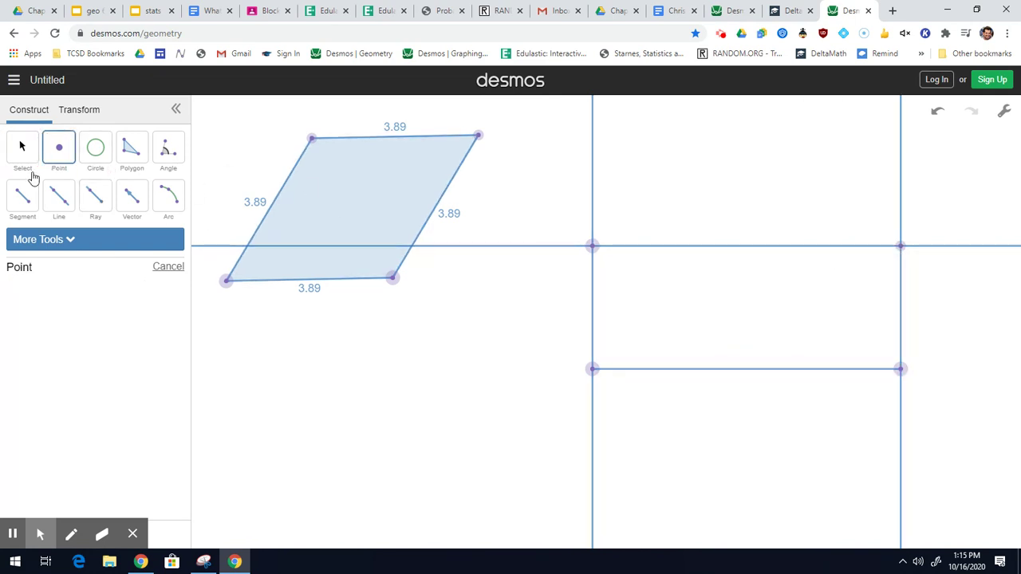
click(131, 148)
click(592, 247)
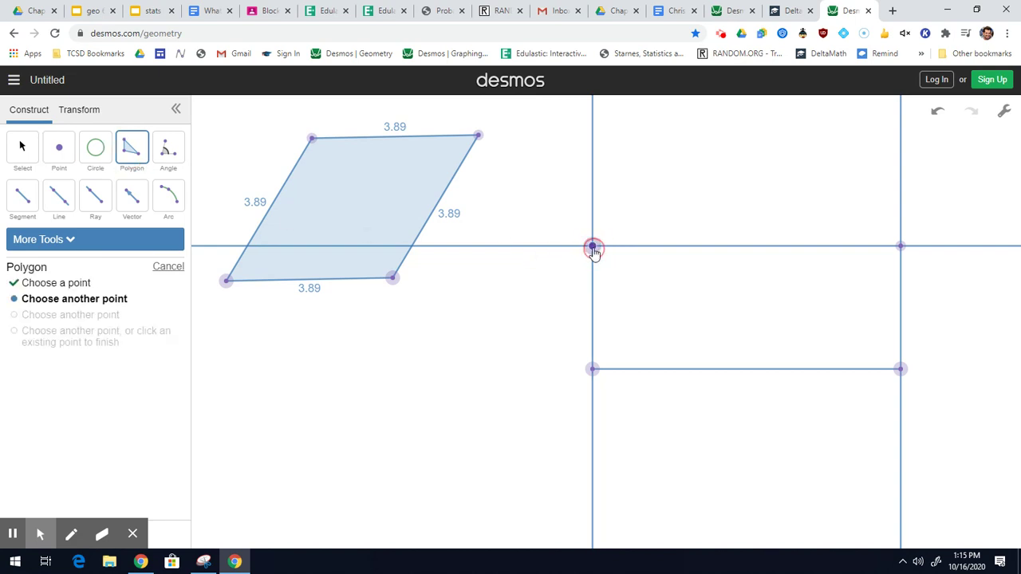
click(591, 370)
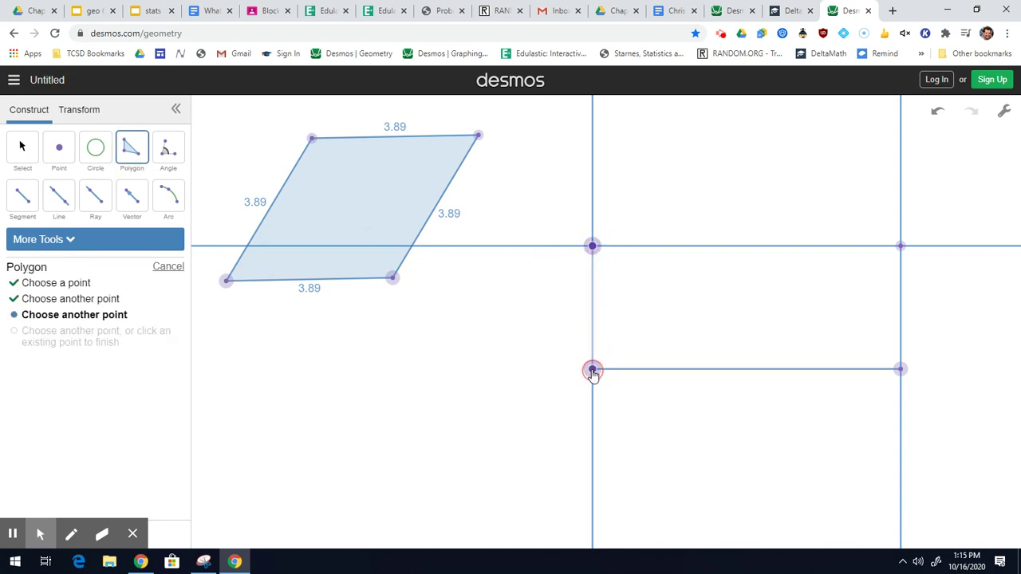
click(901, 370)
click(902, 248)
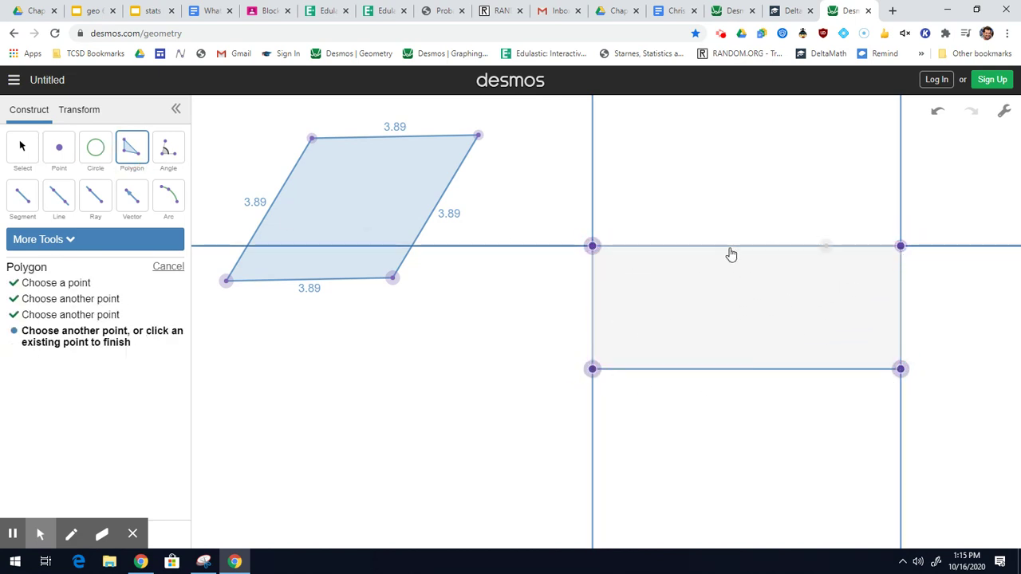
click(592, 246)
Hide the two vertical construction lines and the horizontal construction line
drag(582, 148, 1005, 187)
click(78, 317)
click(537, 288)
click(50, 317)
Move the whole rectangle up beside the rhombus
drag(501, 230, 911, 455)
drag(796, 325, 800, 226)
click(632, 334)
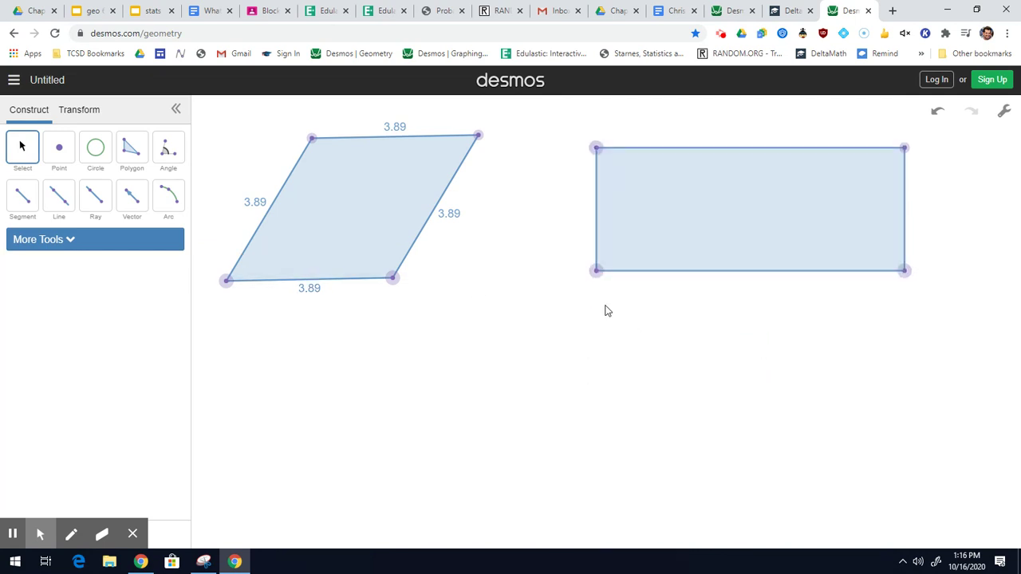
Measure the rectangle's top-right and bottom-right angles, each showing 90°
click(169, 148)
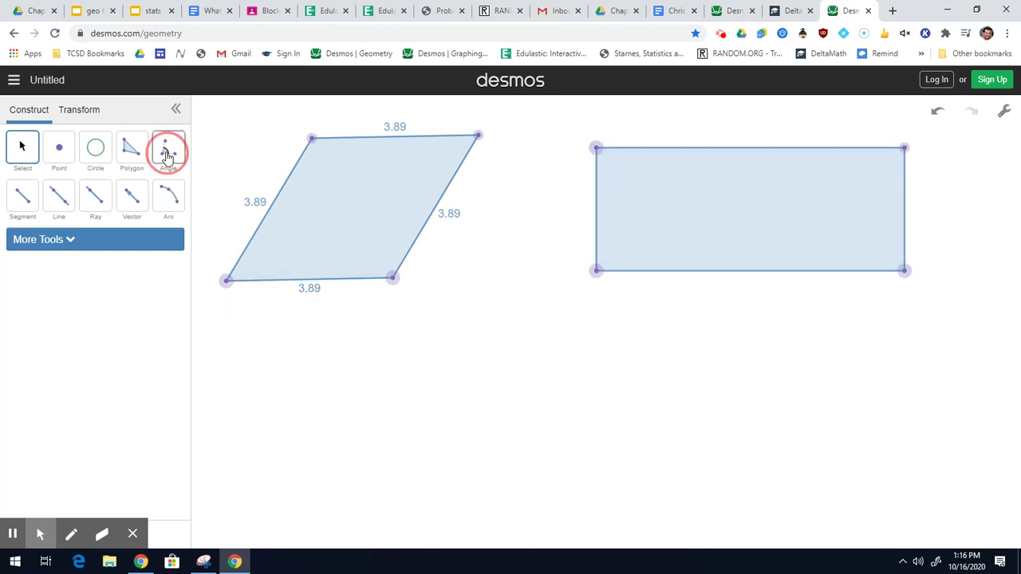
click(596, 148)
click(904, 148)
click(904, 270)
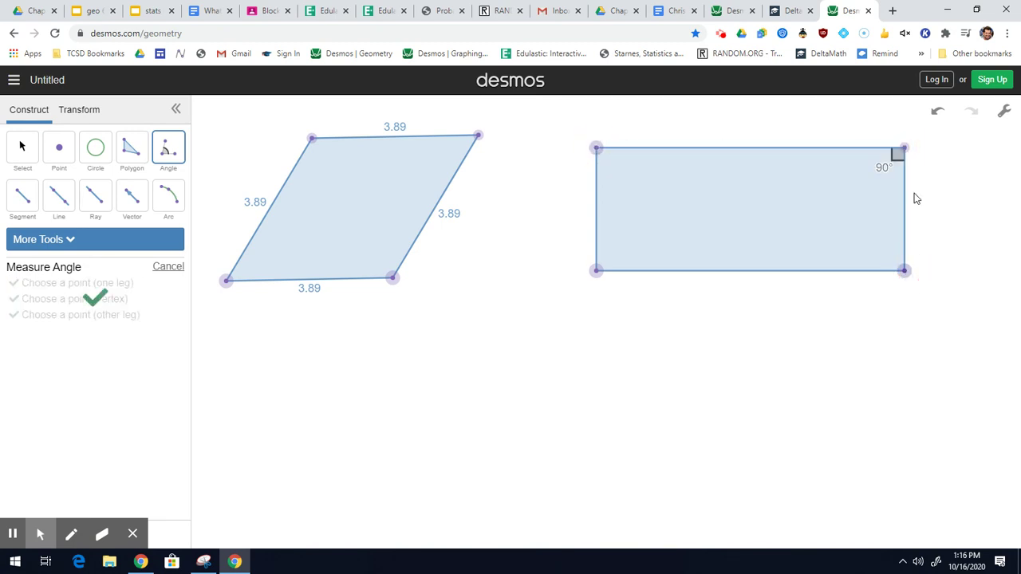
click(903, 149)
click(904, 270)
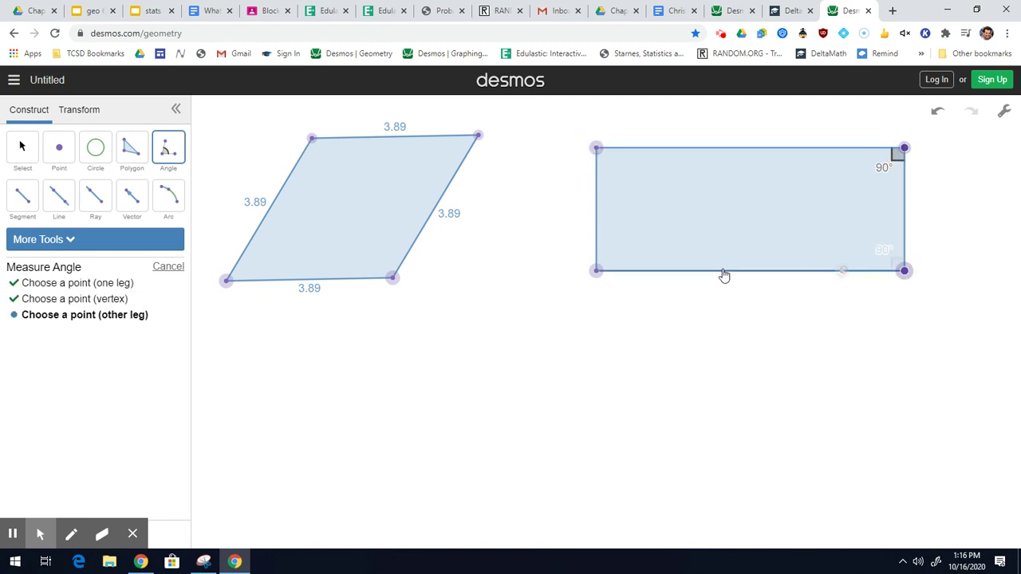
click(596, 270)
Measure the bottom-left and top-left angles, completing four 90° marks
click(904, 271)
click(596, 270)
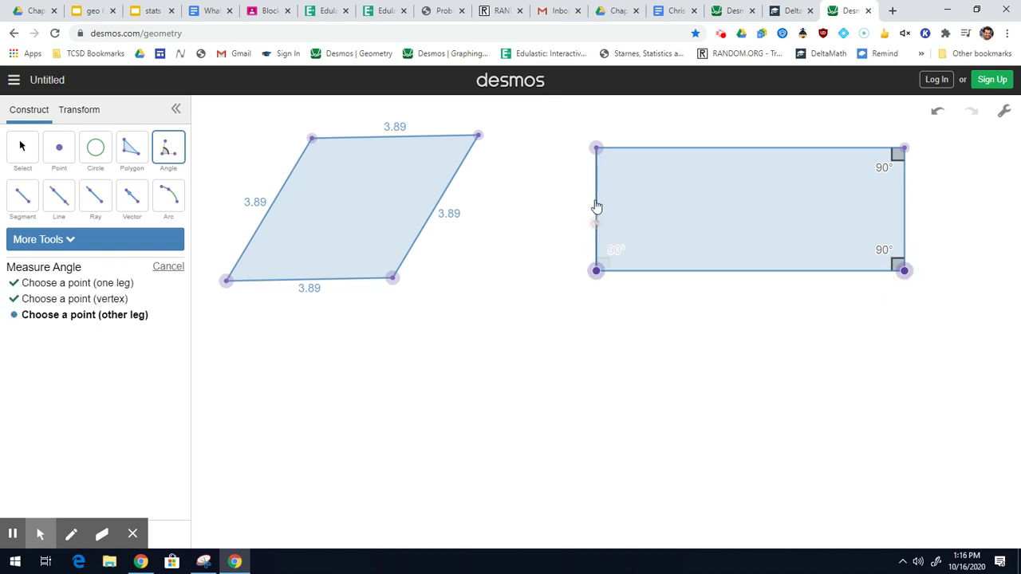
click(597, 150)
click(597, 269)
click(598, 150)
click(903, 149)
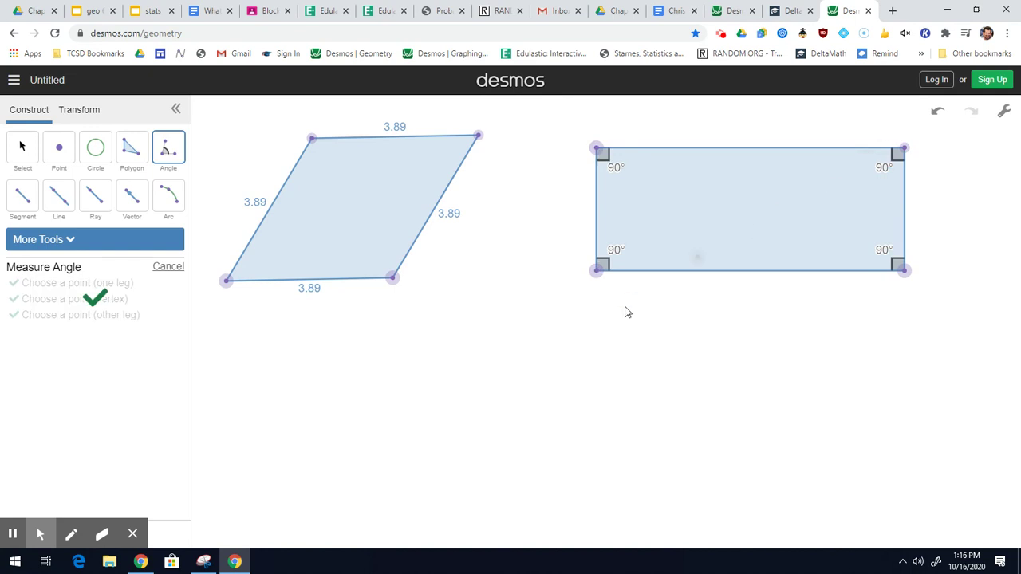